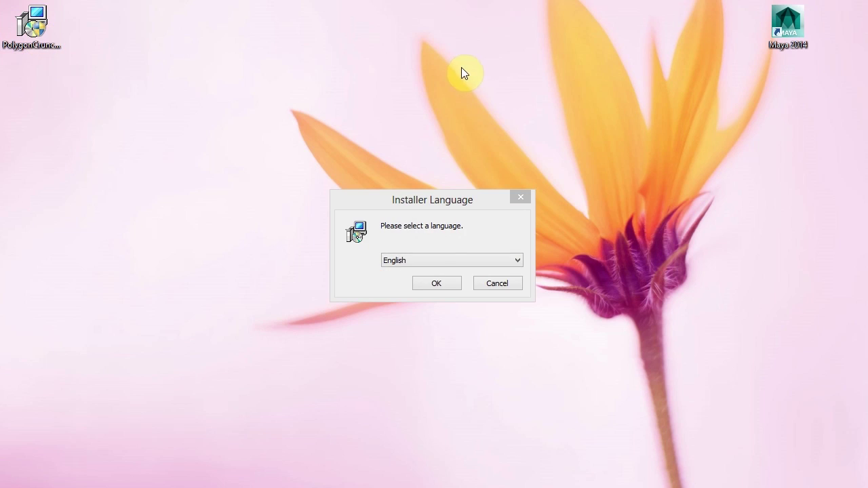
# Keep English as the installer language and move past the Welcome page to the version choice
pyautogui.click(438, 285)
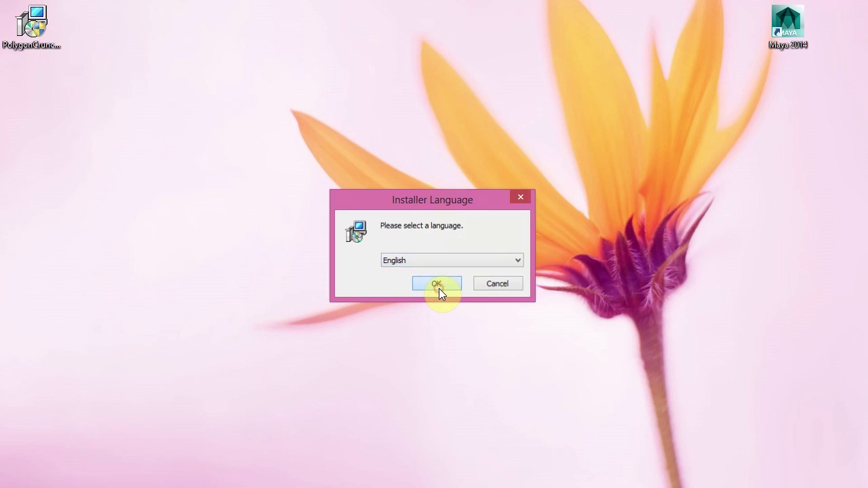
pyautogui.moveTo(300, 145); pyautogui.dragTo(462, 20)
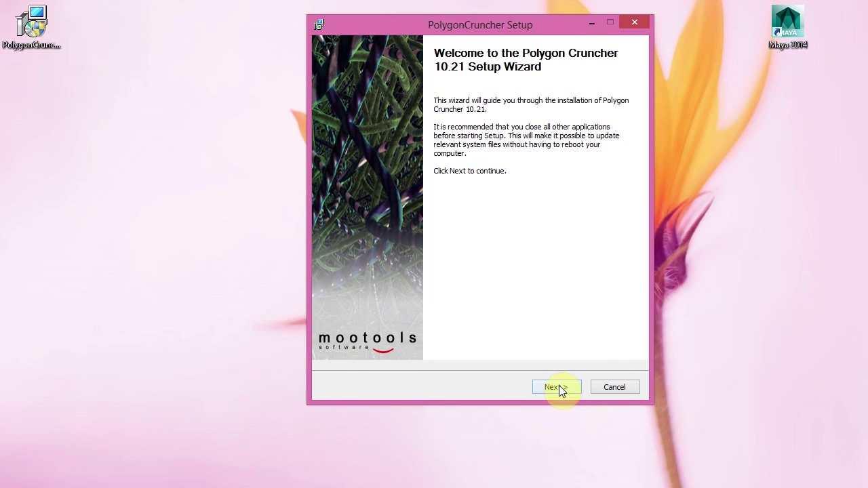
pyautogui.click(558, 385)
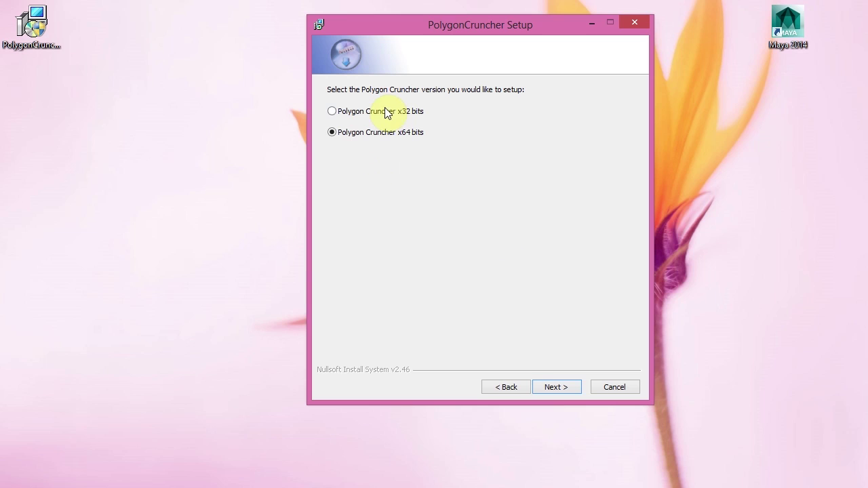
# Continue with the x64 version and include the Maya (x64 bits) 2014 plugin component
pyautogui.click(554, 387)
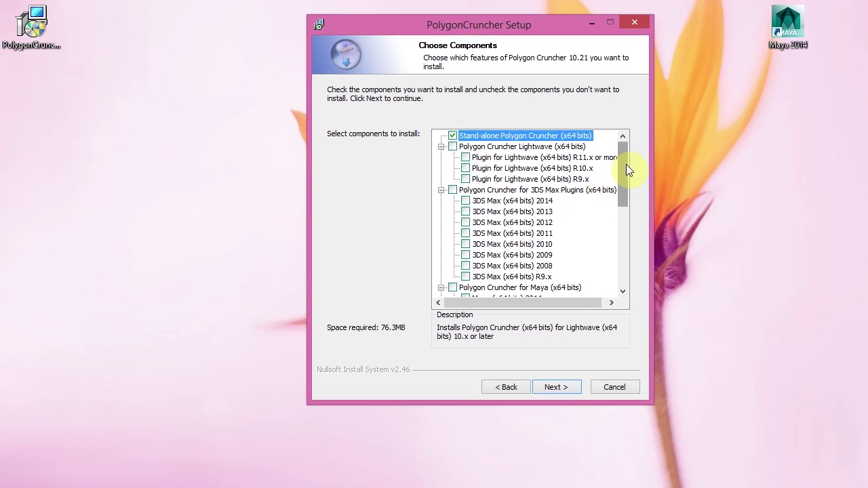
pyautogui.moveTo(625, 164); pyautogui.dragTo(631, 202)
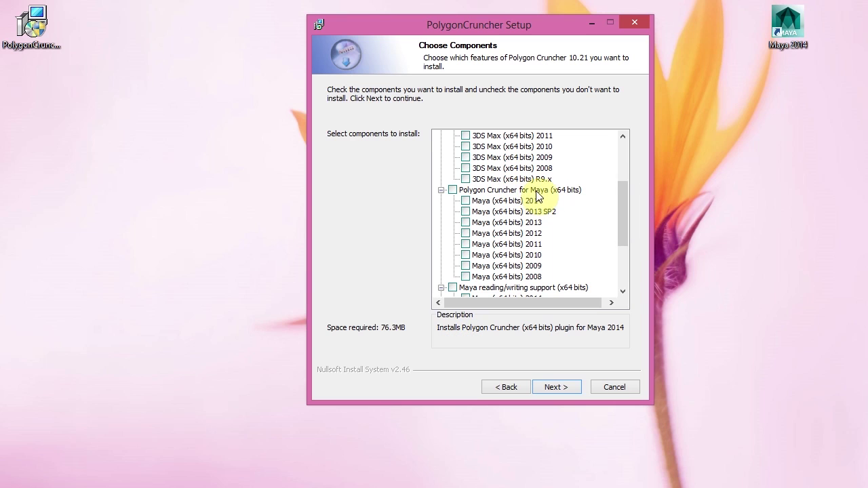
pyautogui.click(465, 202)
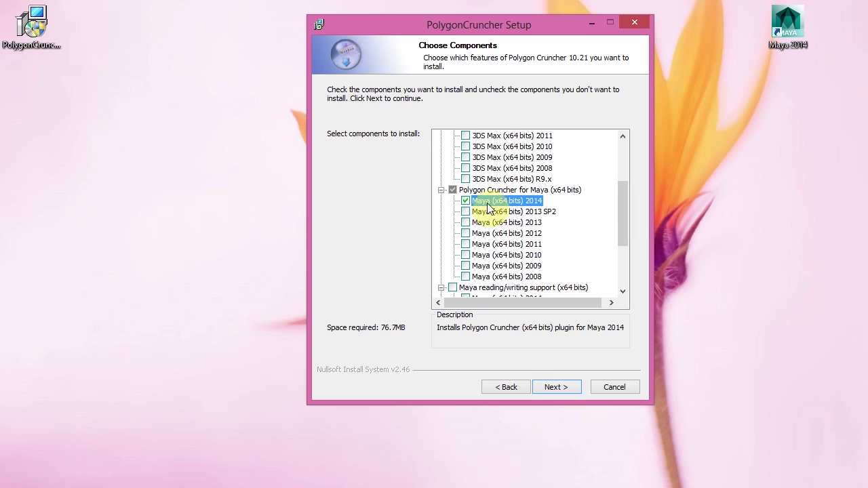
pyautogui.click(554, 387)
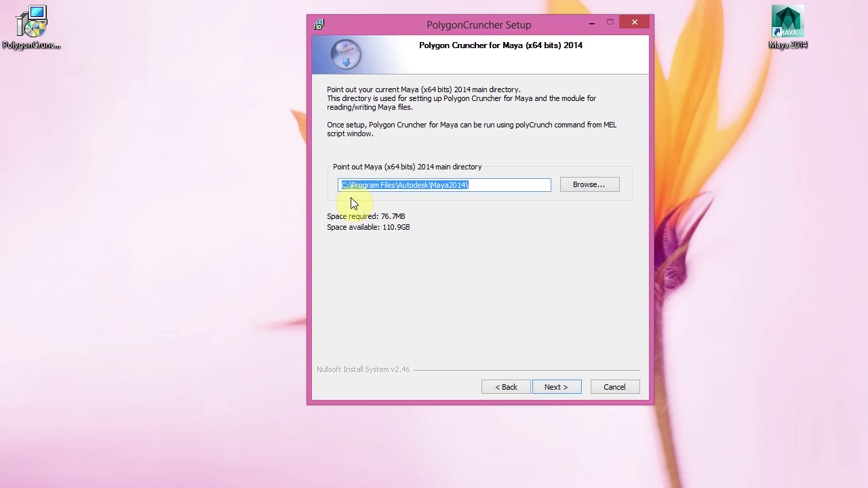
# Set the Maya main directory to C:\Program Files\Autodesk\Maya2014\ through the folder browser
pyautogui.click(585, 186)
pyautogui.moveTo(539, 208); pyautogui.dragTo(540, 261)
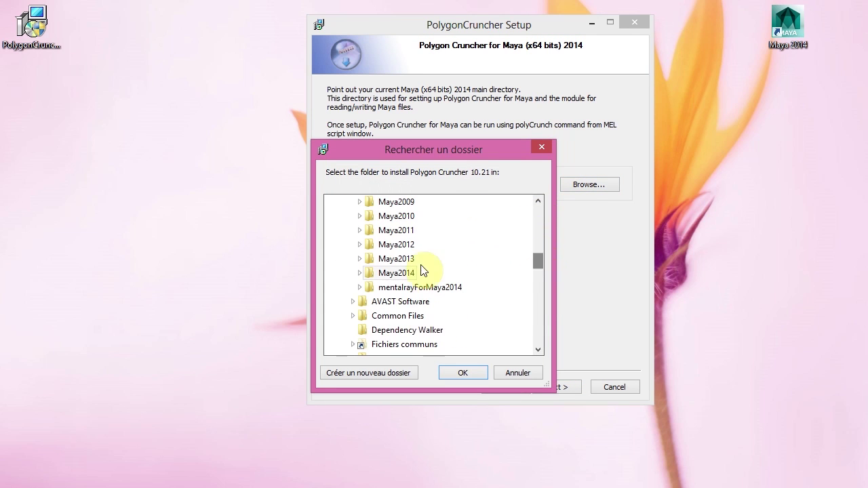
pyautogui.click(361, 274)
pyautogui.click(360, 273)
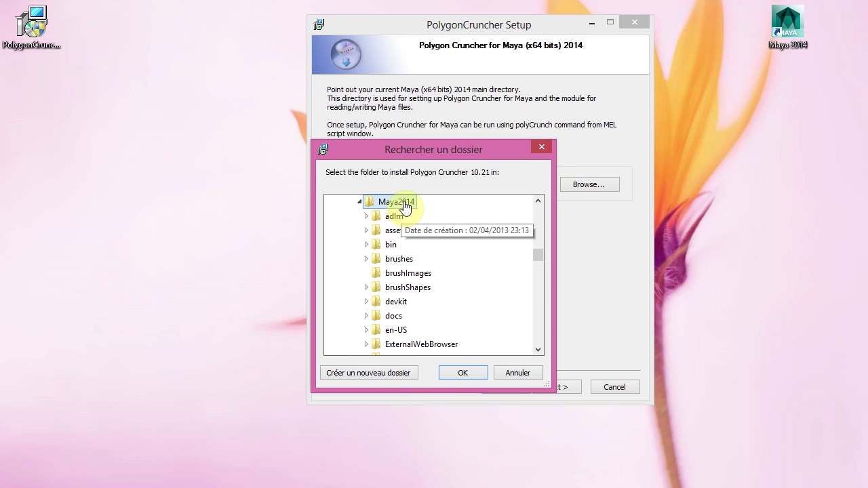
pyautogui.click(458, 373)
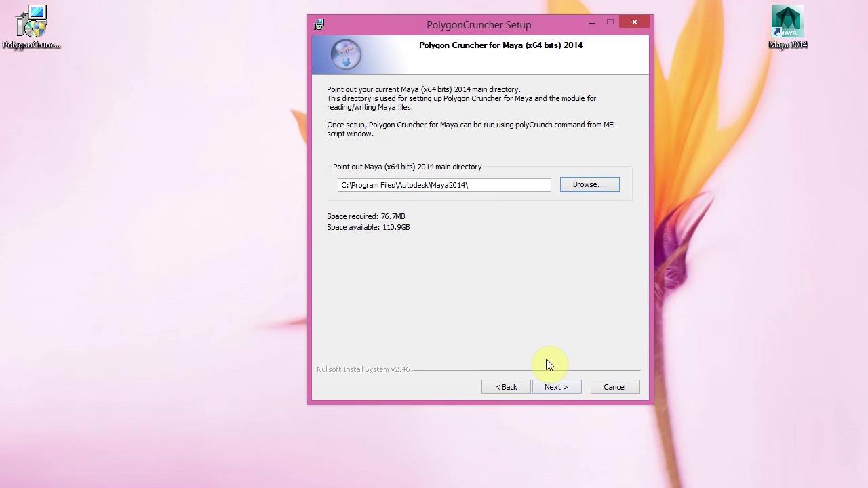
# Install Polygon Cruncher 10.21, close the finished wizard, and launch Maya 2014 from the desktop
pyautogui.click(555, 386)
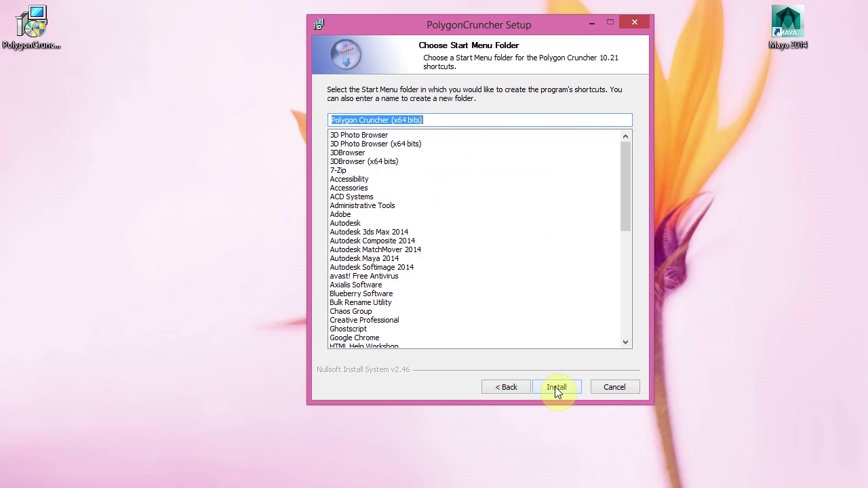
pyautogui.click(554, 386)
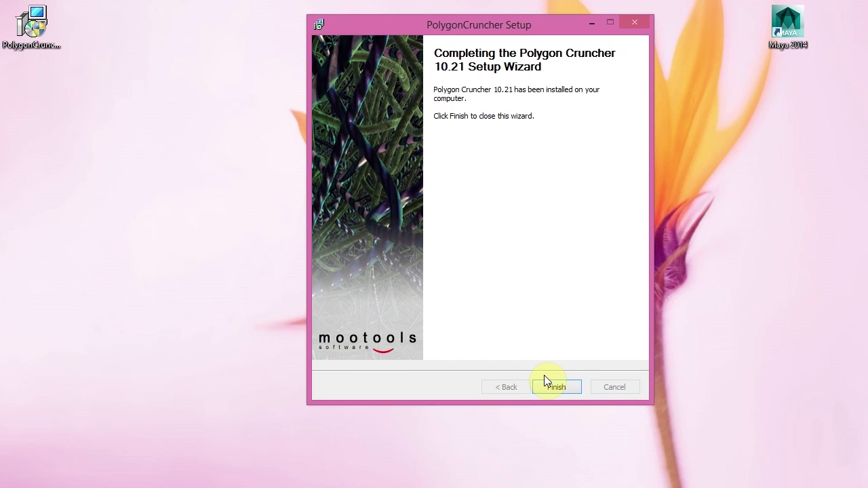
pyautogui.click(548, 384)
pyautogui.doubleClick(796, 22)
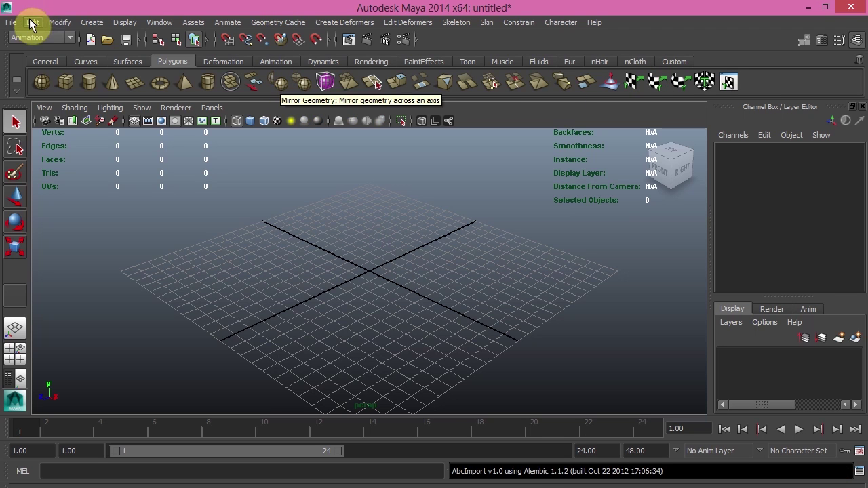
# Open Alien Storm Van.mb from Recent Files, discarding the empty untitled scene
pyautogui.click(12, 22)
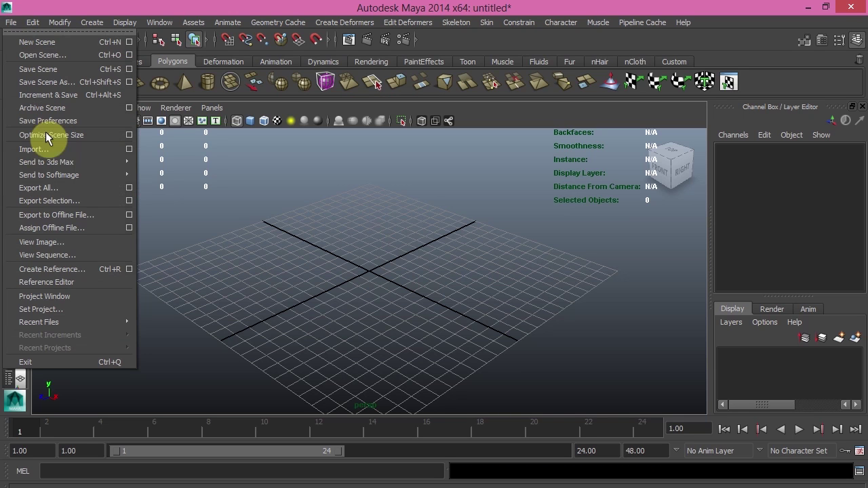
pyautogui.moveTo(85, 321)
pyautogui.click(199, 326)
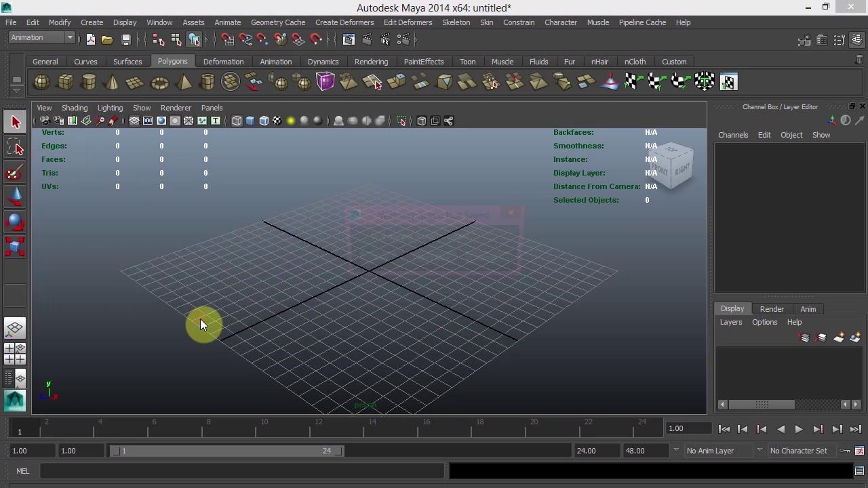
pyautogui.click(434, 260)
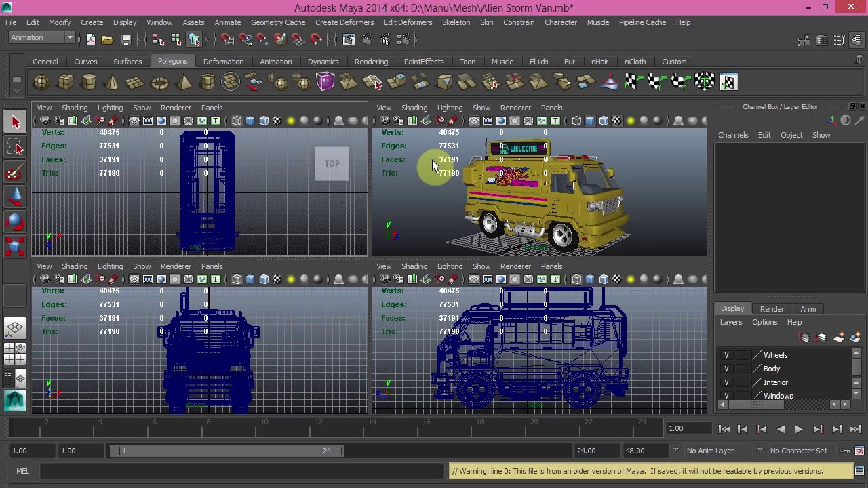
# Select the whole van and execute the polyCrunch MEL command in the Script Editor
pyautogui.moveTo(432, 135); pyautogui.dragTo(661, 257)
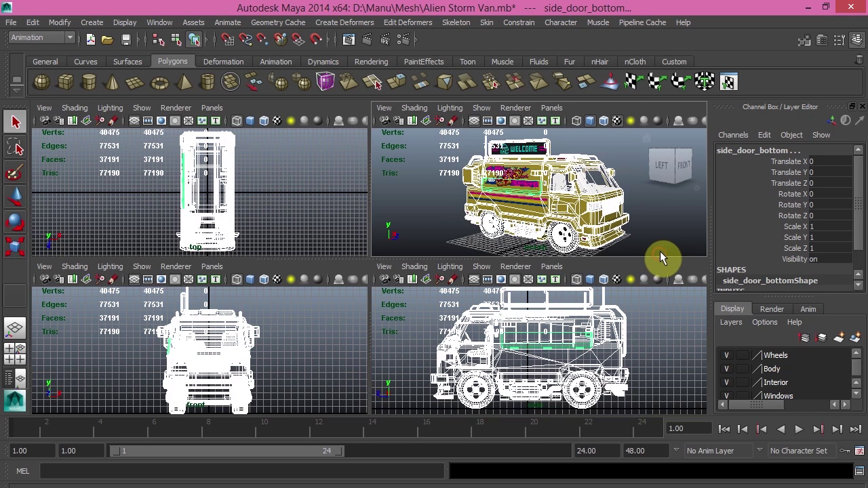
pyautogui.click(859, 475)
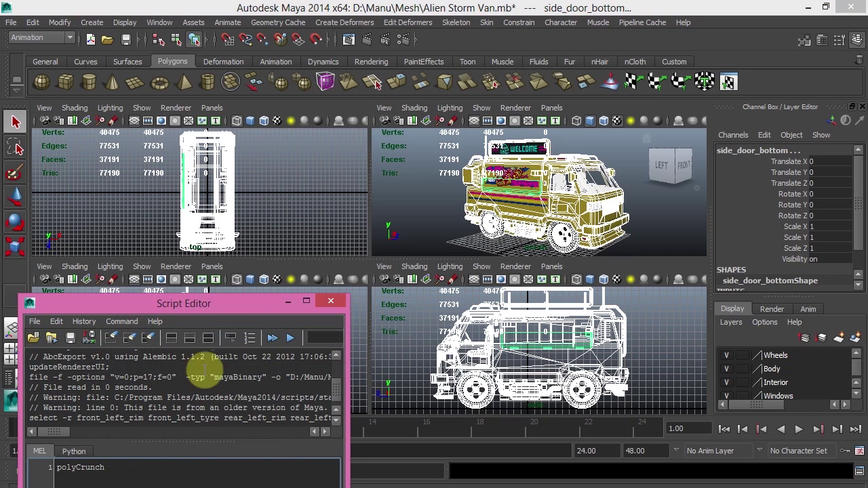
pyautogui.moveTo(206, 301); pyautogui.dragTo(207, 220)
pyautogui.doubleClick(76, 387)
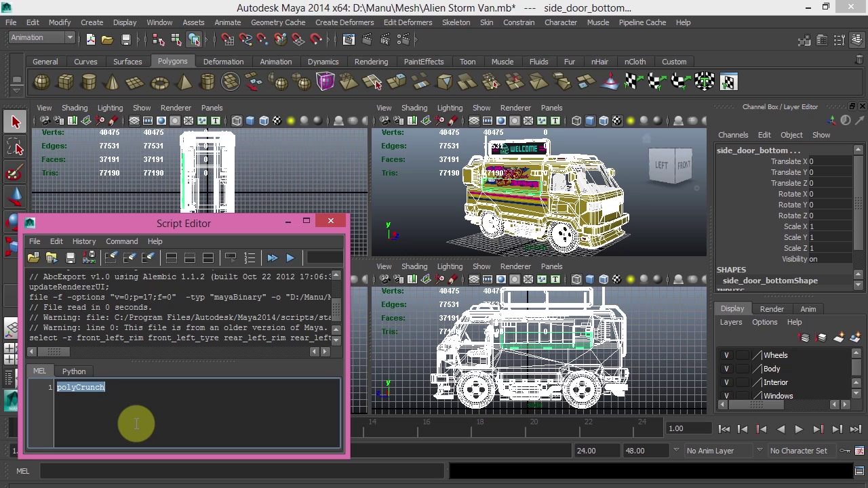
pyautogui.click(122, 389)
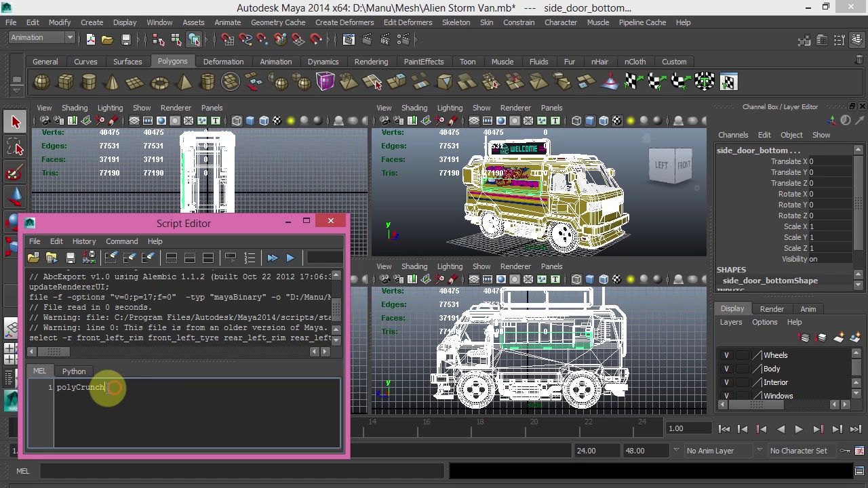
pyautogui.doubleClick(108, 387)
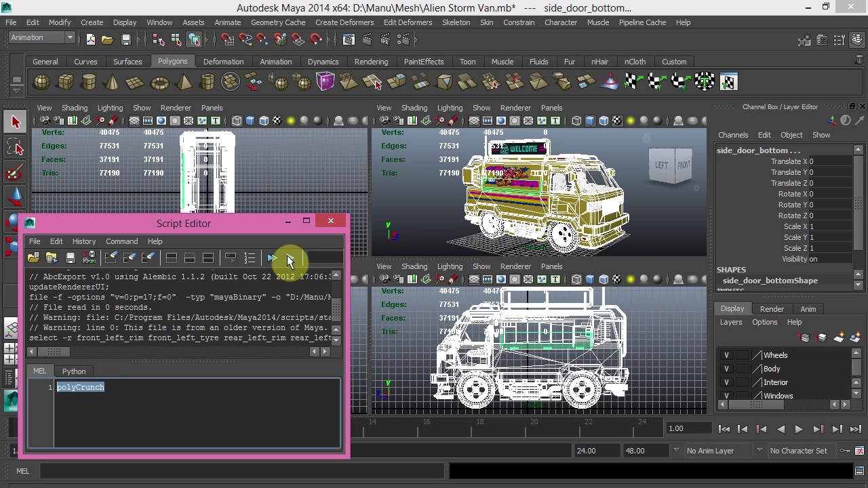
pyautogui.click(289, 259)
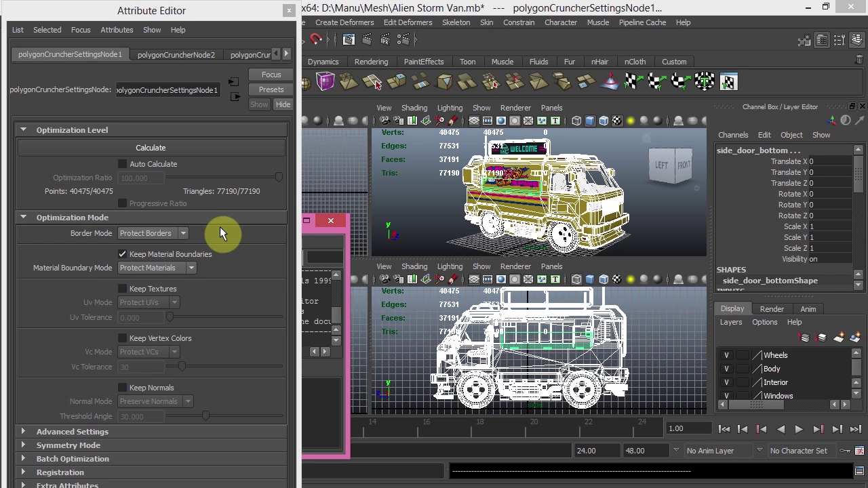
# Turn on Keep Normals and Keep Textures, then calculate the optimization (76784 triangles)
pyautogui.click(144, 386)
pyautogui.click(142, 387)
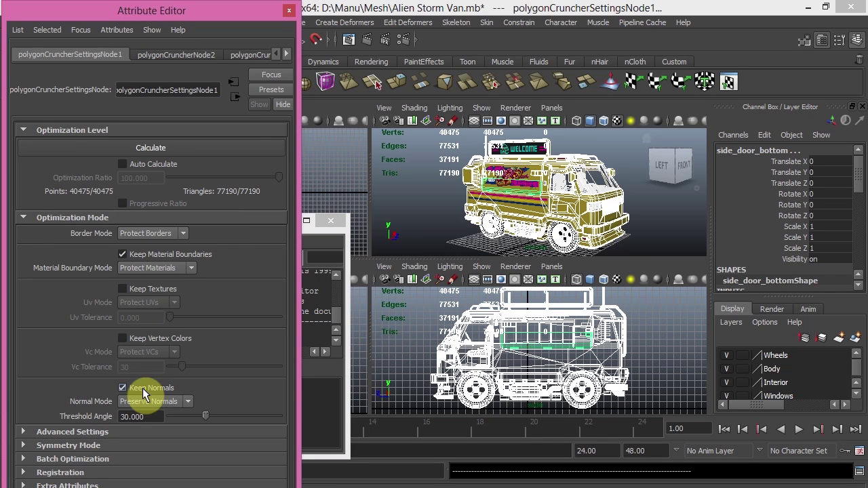
pyautogui.click(147, 290)
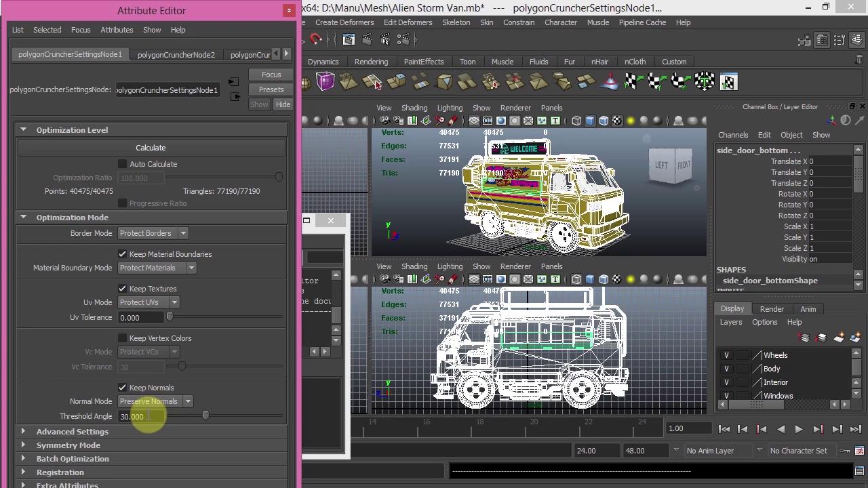
pyautogui.click(151, 153)
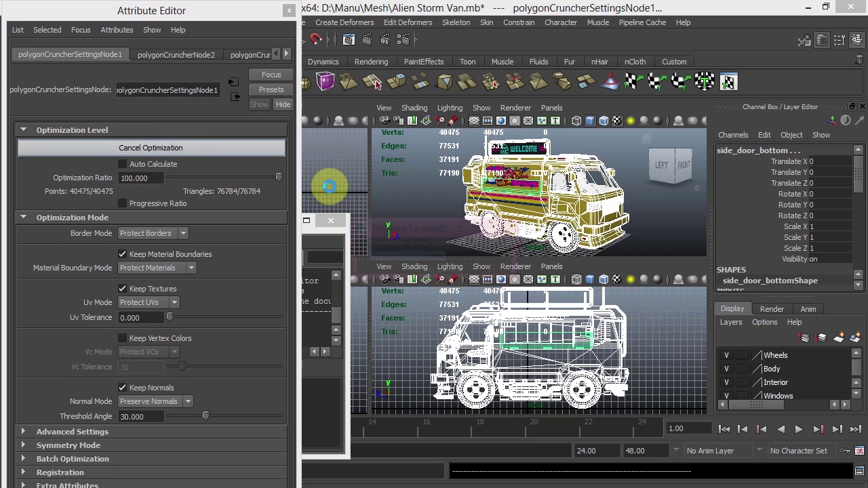
# Lower the Optimization Ratio to 6.832, reducing the van to 10402 of 76671 triangles
pyautogui.moveTo(280, 178); pyautogui.dragTo(194, 179)
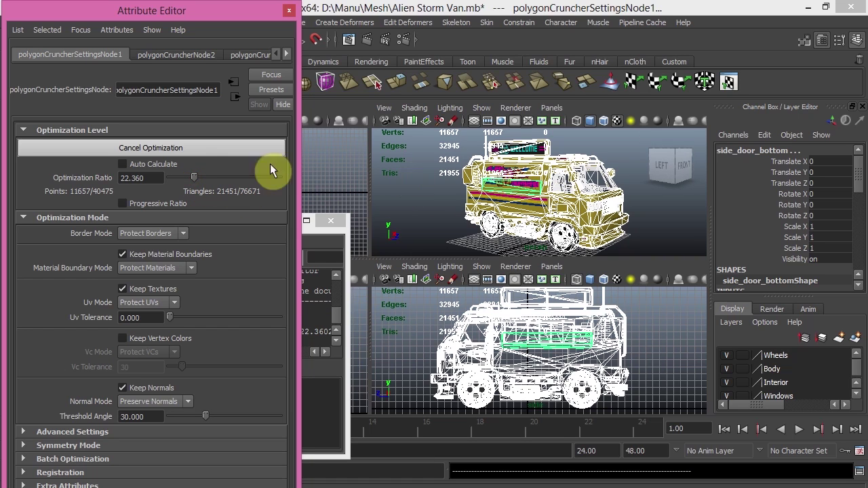
pyautogui.moveTo(194, 176); pyautogui.dragTo(177, 179)
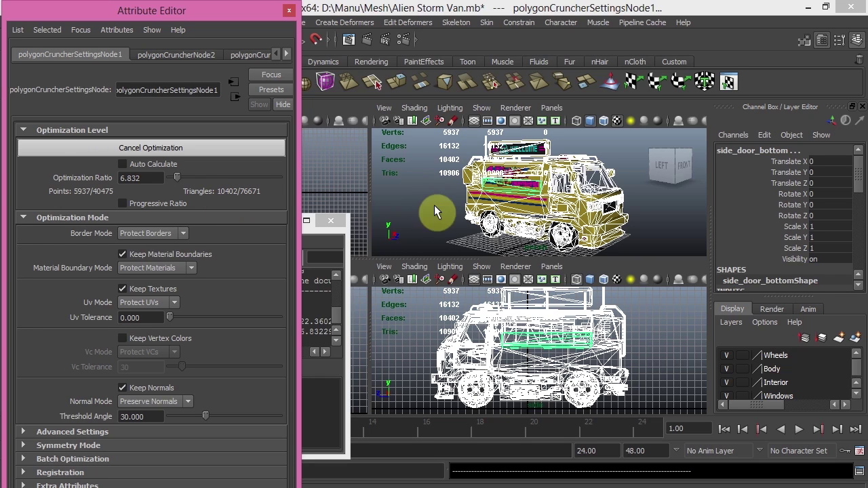
pyautogui.click(539, 212)
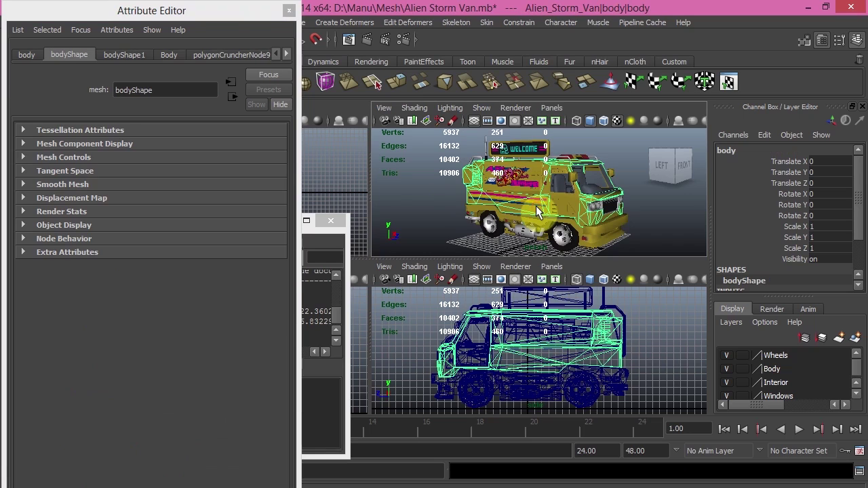
pyautogui.click(238, 56)
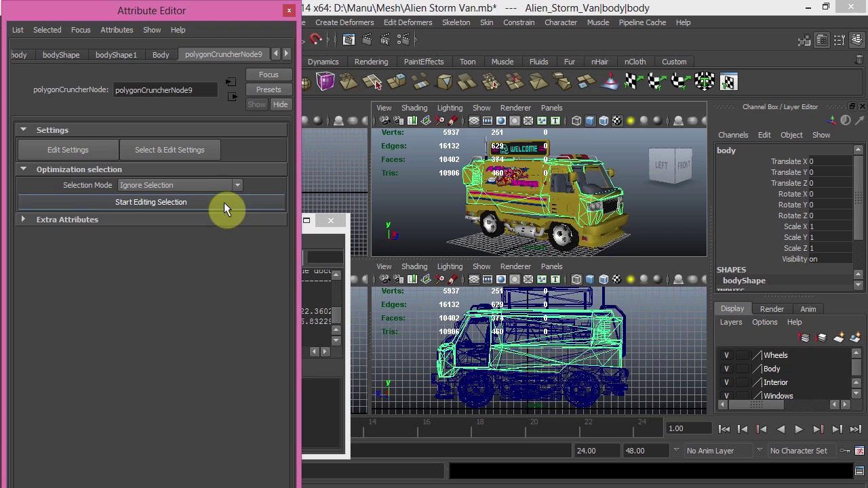
pyautogui.click(91, 150)
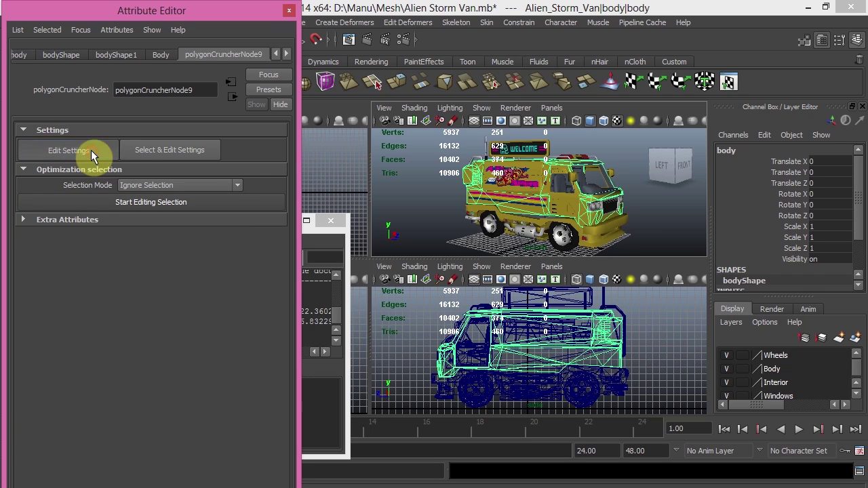